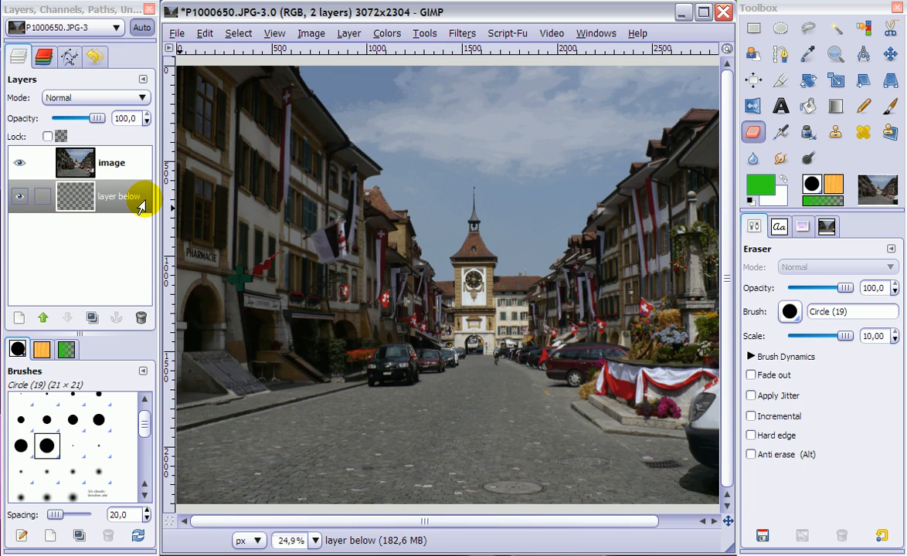
Activate the "image" layer and erase an area of sky above the clock tower with the Eraser.
left_click(106, 173)
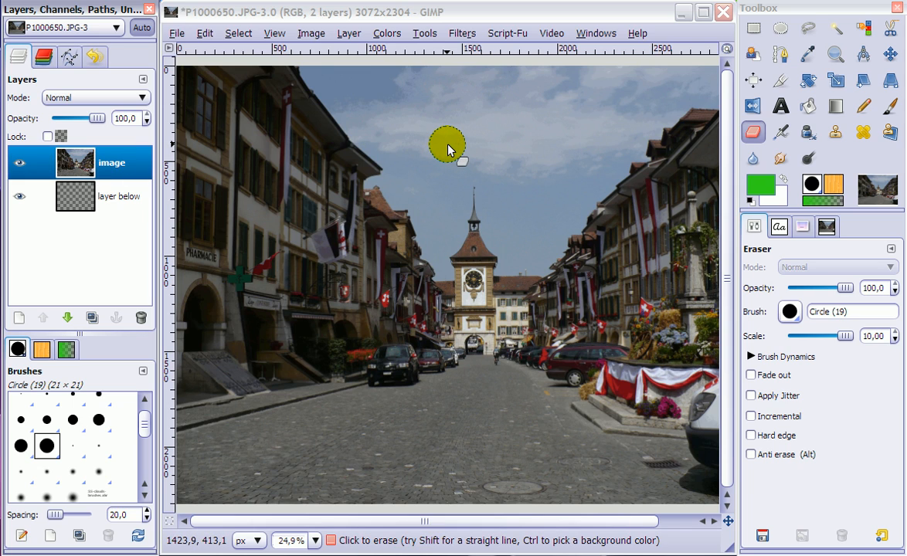
mouse_move(449, 133)
left_mouse_down()
mouse_move(569, 128)
mouse_move(358, 125)
mouse_move(552, 115)
mouse_move(442, 99)
mouse_move(579, 103)
mouse_move(581, 157)
mouse_move(575, 165)
mouse_move(557, 134)
mouse_move(555, 186)
mouse_move(534, 177)
mouse_move(510, 136)
left_mouse_up()
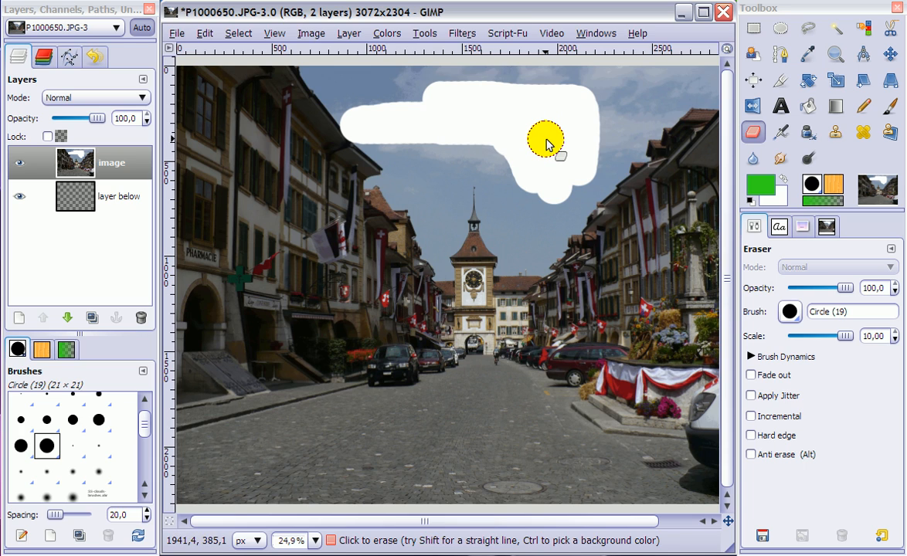
Add an alpha channel to the "image" layer and erase the same area of sky again.
left_click(345, 39)
mouse_move(416, 203)
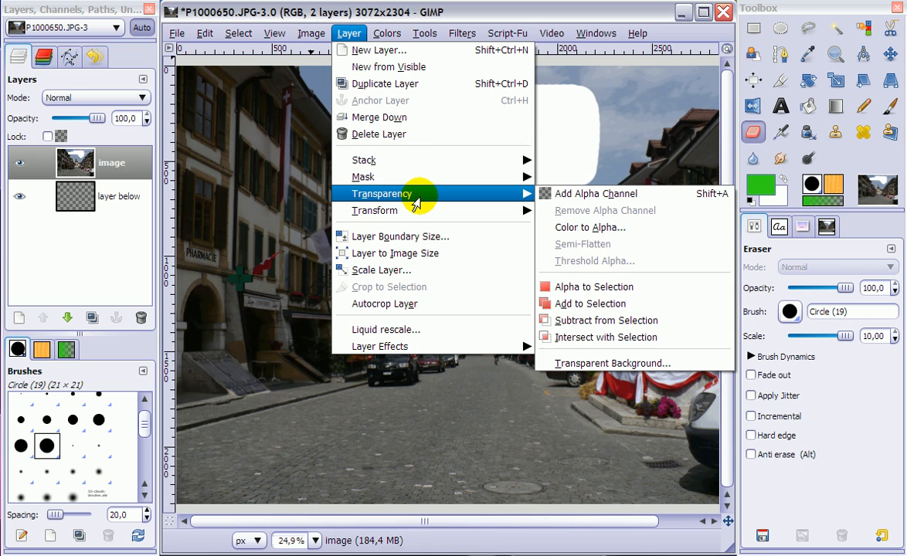
left_click(585, 194)
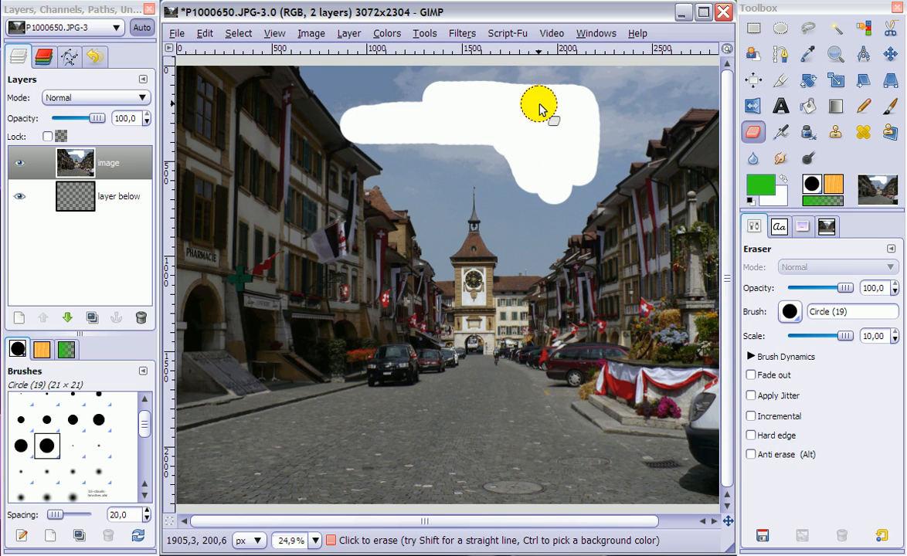
mouse_move(536, 105)
left_mouse_down()
mouse_move(550, 183)
mouse_move(525, 103)
mouse_move(529, 177)
mouse_move(508, 87)
mouse_move(506, 149)
mouse_move(489, 96)
mouse_move(489, 149)
mouse_move(462, 77)
mouse_move(463, 141)
mouse_move(443, 102)
mouse_move(450, 159)
mouse_move(421, 92)
mouse_move(597, 95)
mouse_move(568, 108)
mouse_move(585, 116)
mouse_move(549, 130)
mouse_move(590, 133)
mouse_move(565, 139)
mouse_move(589, 146)
mouse_move(556, 194)
left_mouse_up()
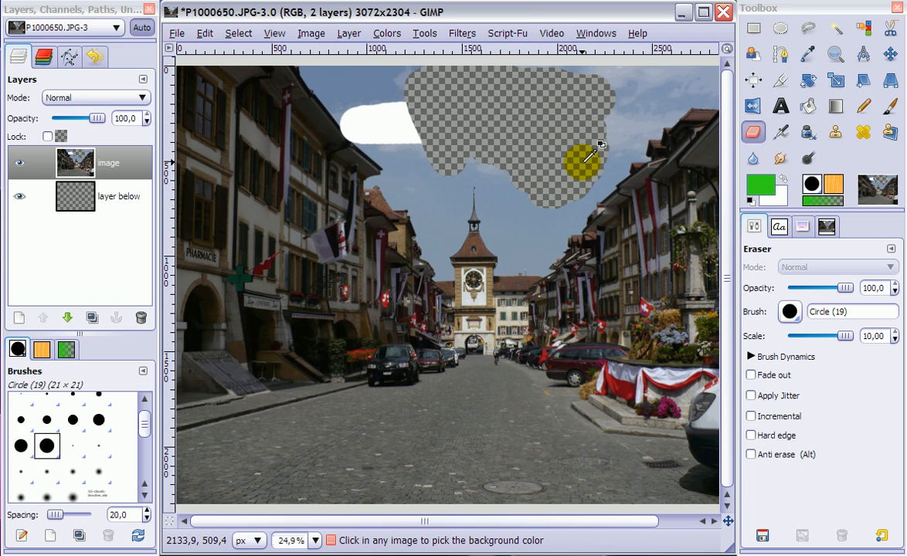
Undo the eraser strokes in the sky and the added alpha channel.
key("ctrl+z")
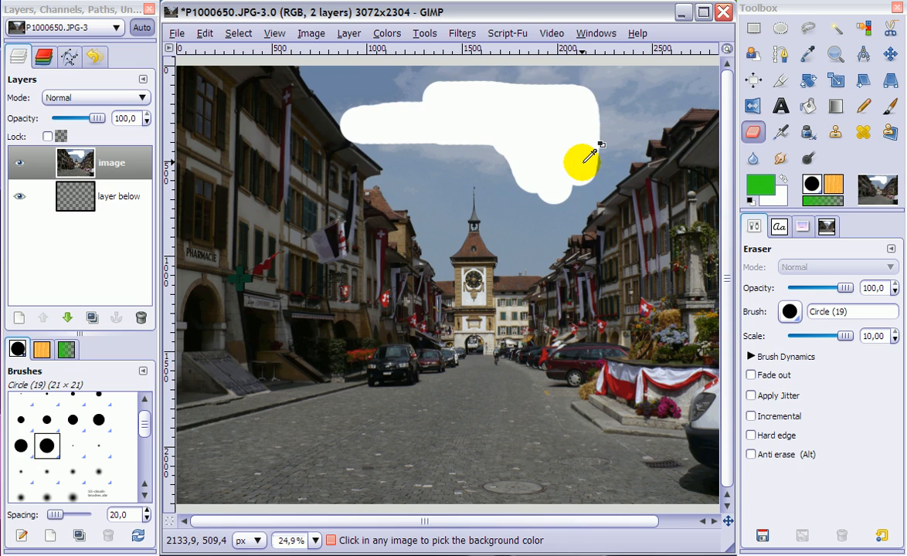
key("ctrl+z")
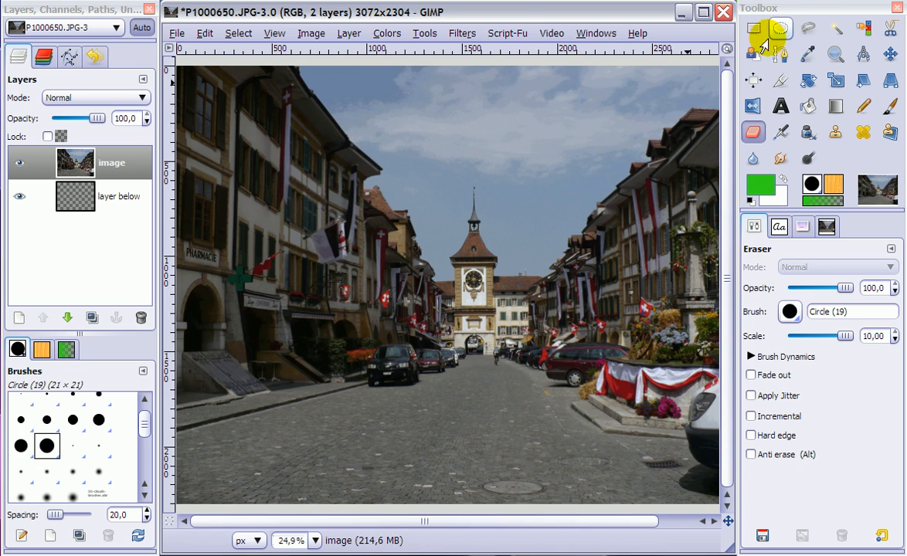
Select a rectangle of about 541 × 1332 px around the clock tower and erase parts of the image along its edge and inside it.
left_click(753, 29)
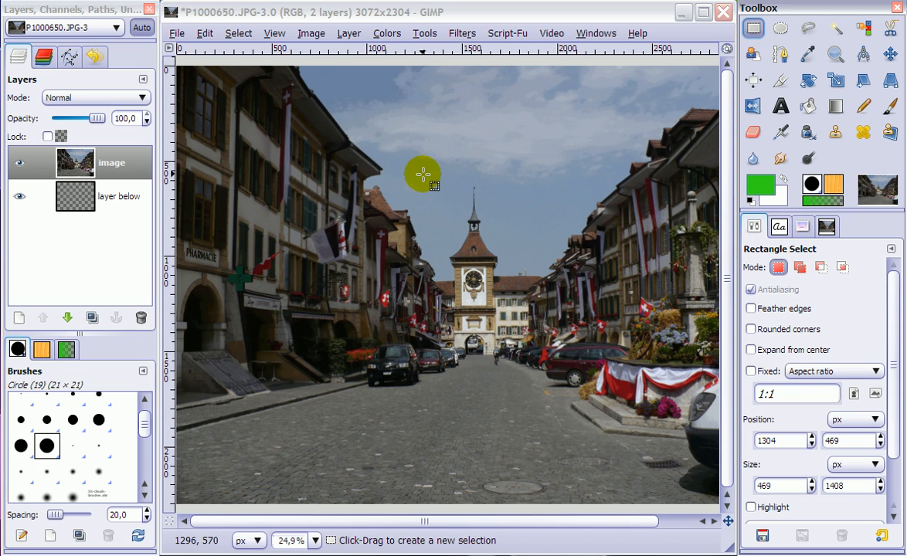
left_click_drag(423, 165, 525, 418)
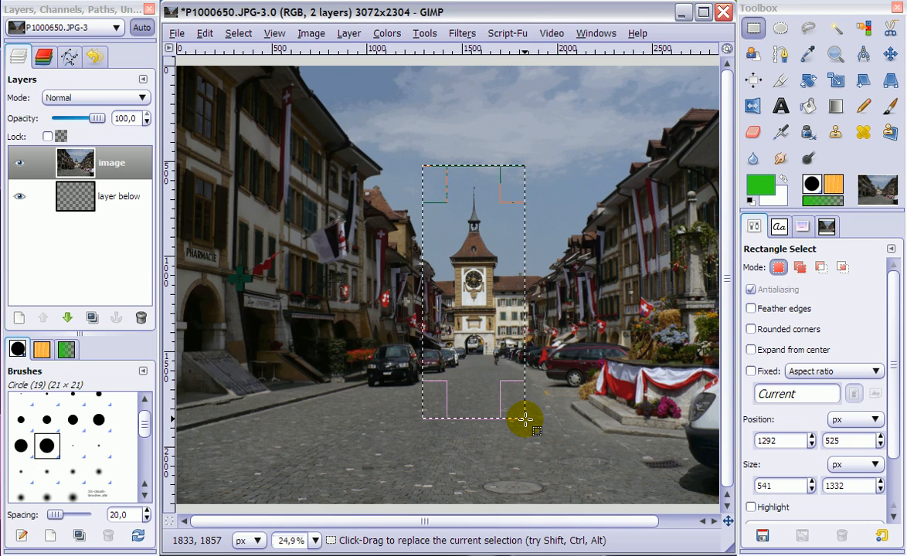
left_click(752, 133)
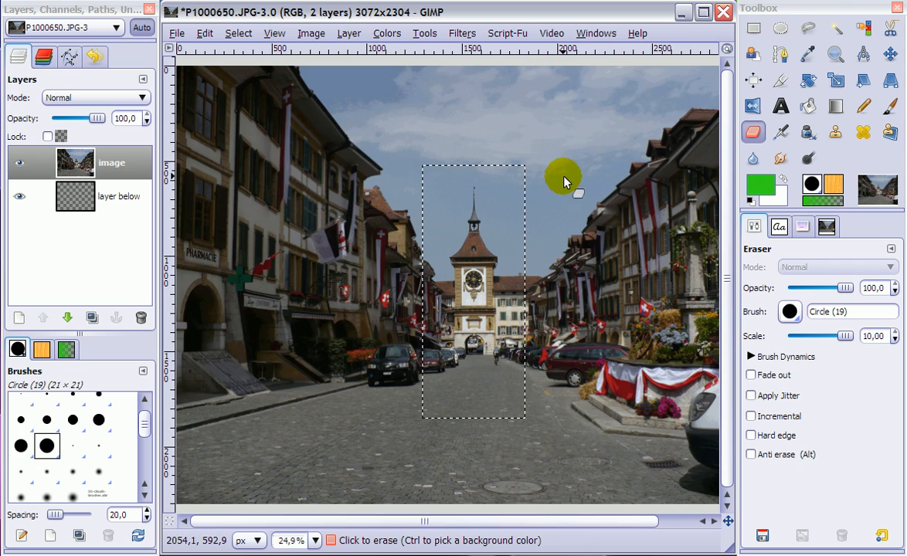
mouse_move(563, 179)
left_mouse_down()
mouse_move(448, 150)
mouse_move(568, 168)
mouse_move(593, 206)
mouse_move(508, 144)
mouse_move(536, 218)
mouse_move(512, 153)
left_mouse_up()
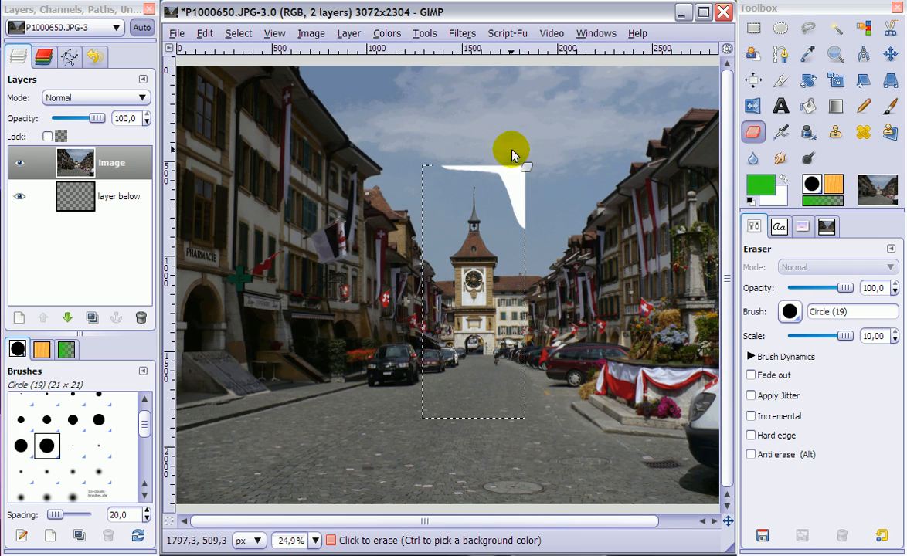
mouse_move(519, 192)
left_mouse_down()
mouse_move(503, 182)
mouse_move(520, 156)
left_mouse_up()
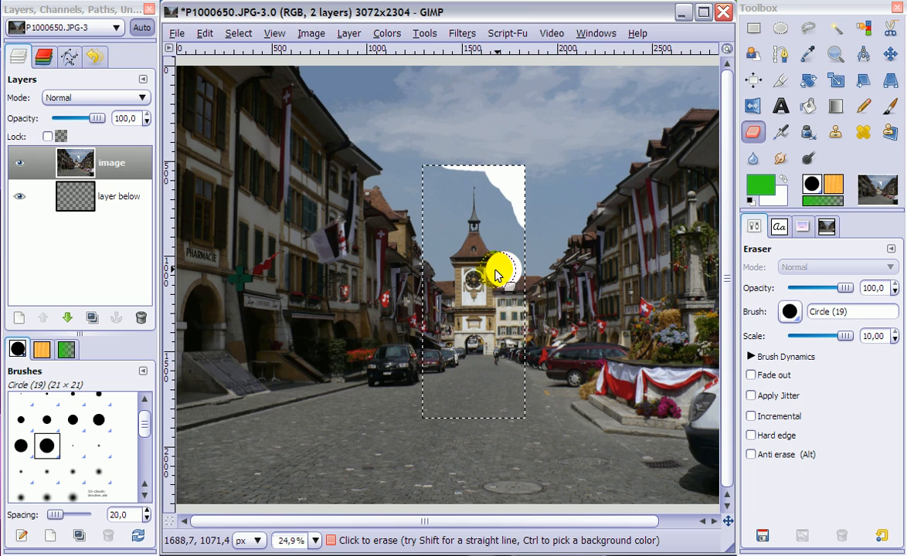
mouse_move(502, 269)
left_mouse_down()
mouse_move(447, 271)
mouse_move(490, 271)
left_mouse_up()
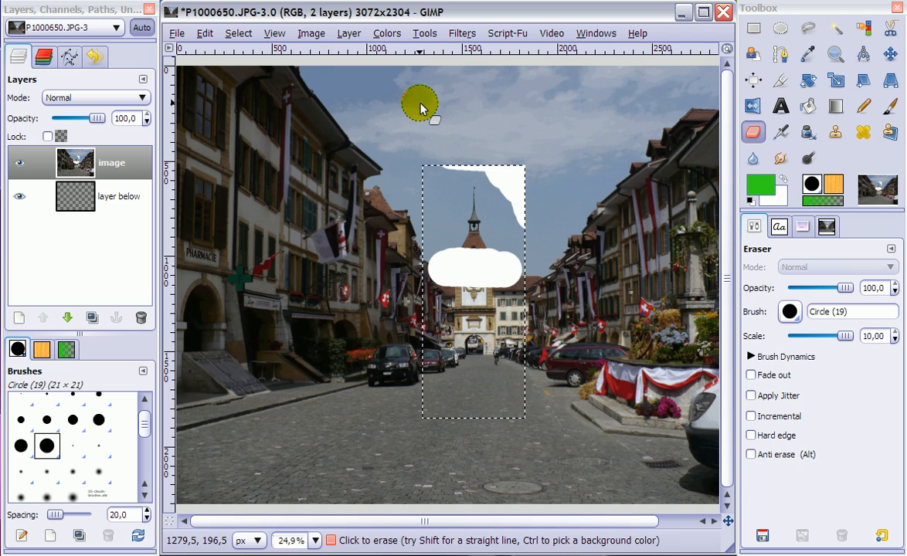
Clear the rectangular selection, select the entire image, and erase an area of sky outside the former rectangle.
left_click(237, 33)
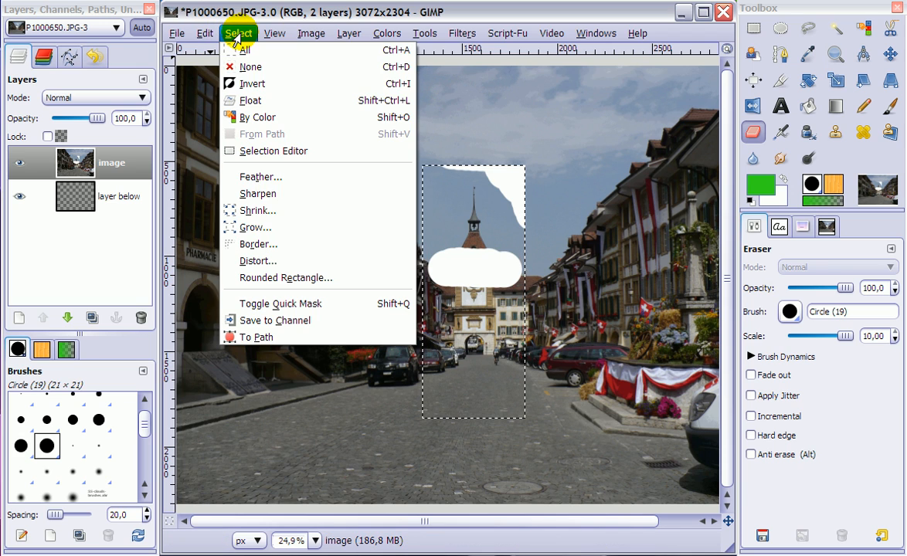
left_click(246, 67)
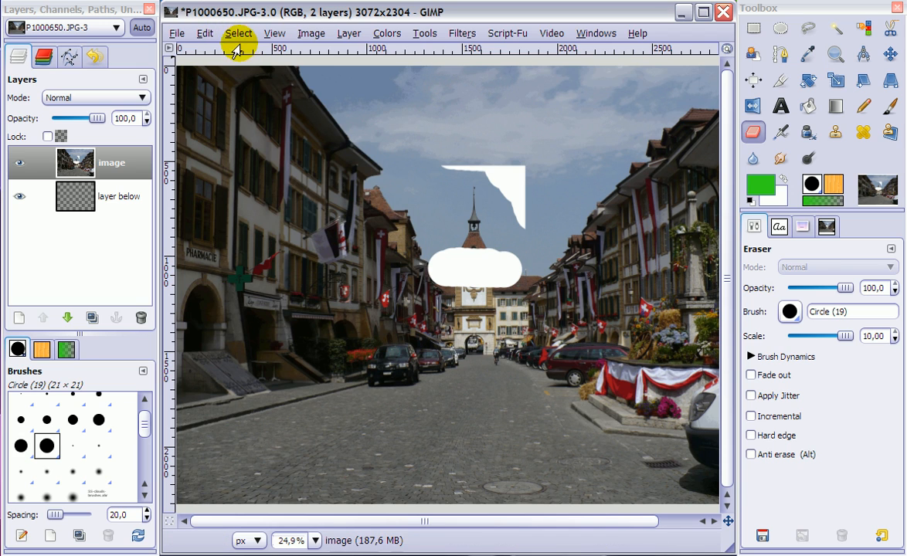
left_click(237, 33)
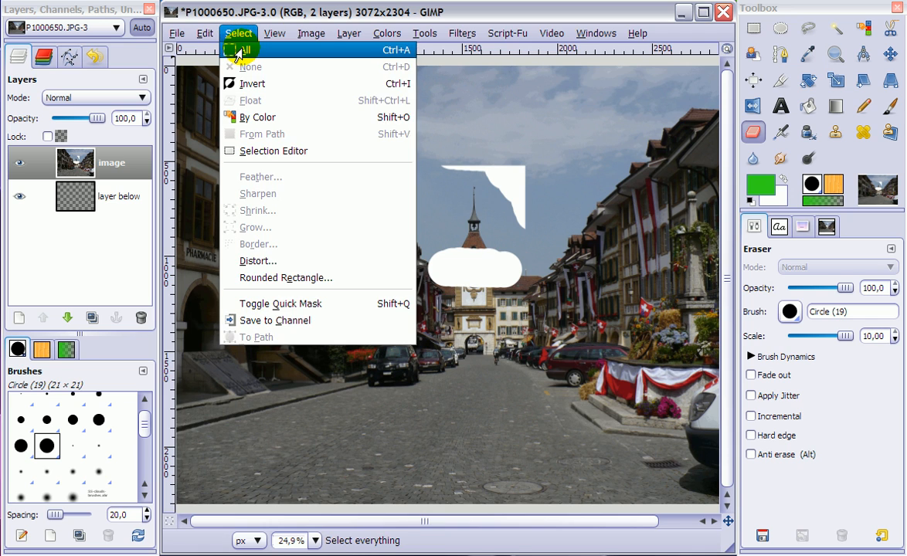
left_click(241, 51)
mouse_move(558, 148)
left_mouse_down()
mouse_move(515, 110)
mouse_move(523, 176)
mouse_move(556, 145)
mouse_move(544, 159)
mouse_move(505, 171)
mouse_move(486, 143)
mouse_move(505, 178)
mouse_move(555, 143)
mouse_move(562, 188)
mouse_move(580, 143)
mouse_move(517, 149)
mouse_move(546, 125)
mouse_move(546, 171)
mouse_move(523, 158)
left_mouse_up()
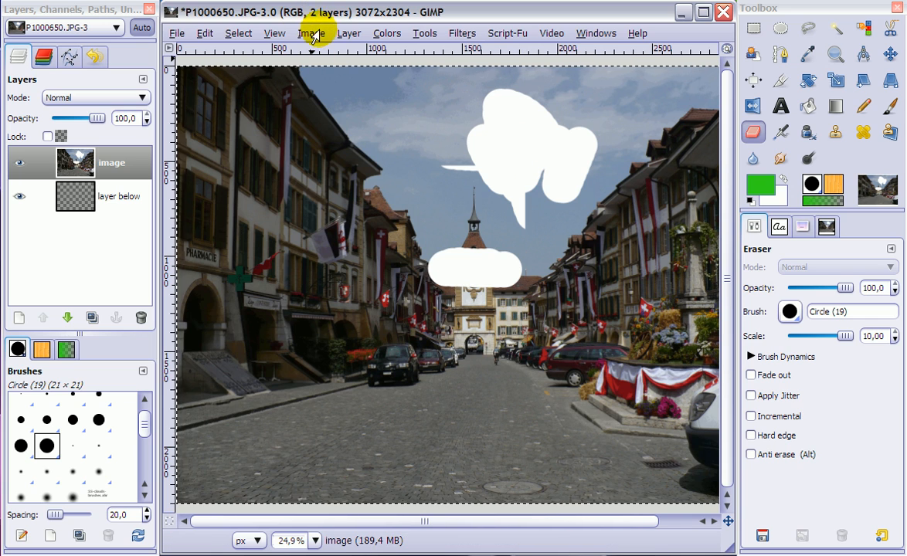
Add an alpha channel to the "image" layer and erase over the sky area above the tower.
left_click(348, 34)
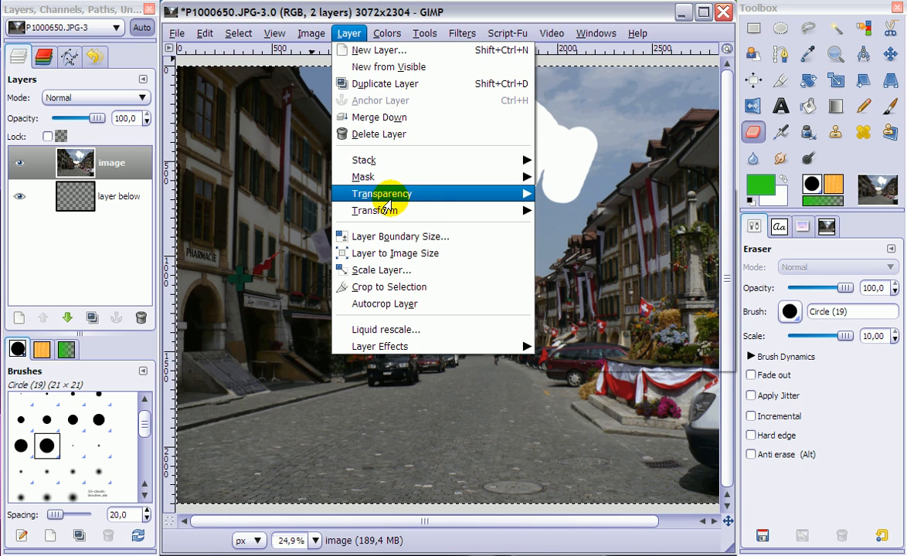
mouse_move(401, 194)
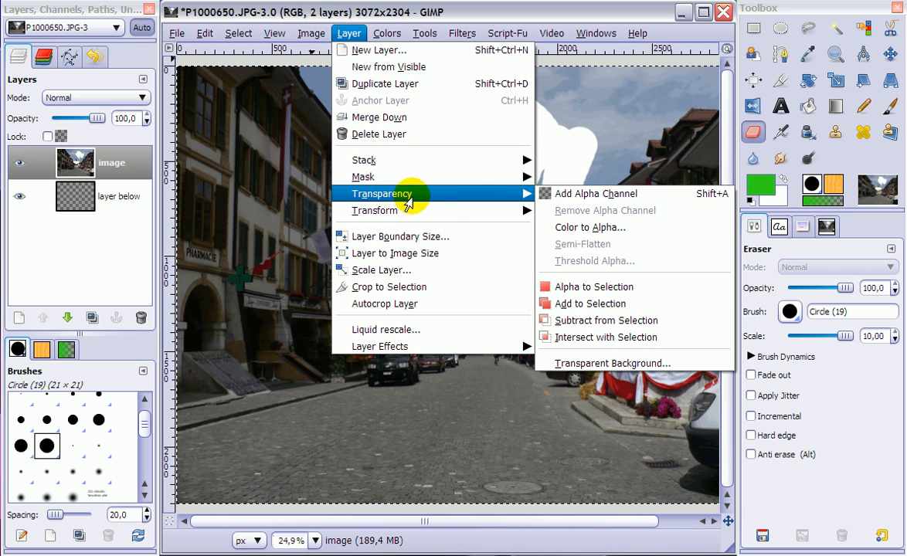
left_click(592, 194)
mouse_move(498, 139)
left_mouse_down()
mouse_move(512, 127)
mouse_move(542, 131)
mouse_move(461, 142)
mouse_move(534, 146)
mouse_move(482, 163)
left_mouse_up()
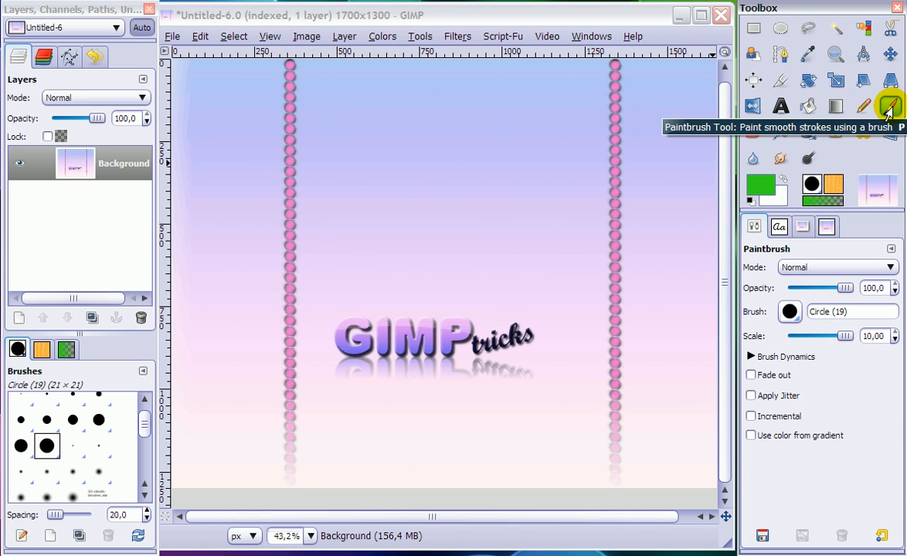
In the indexed Untitled-6 image, confirm green 31d51b as the foreground colour and try painting a green blob above the GIMP tricks logo.
left_click(759, 187)
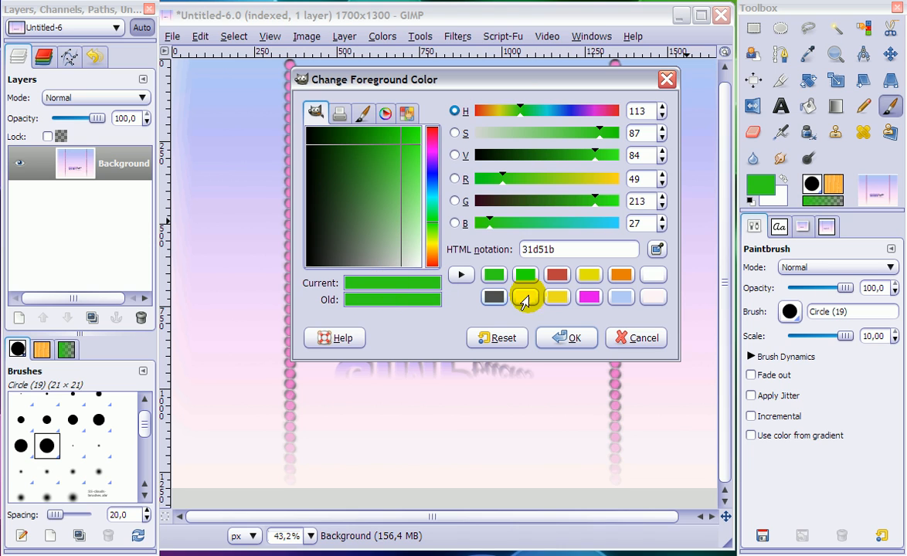
left_click(571, 342)
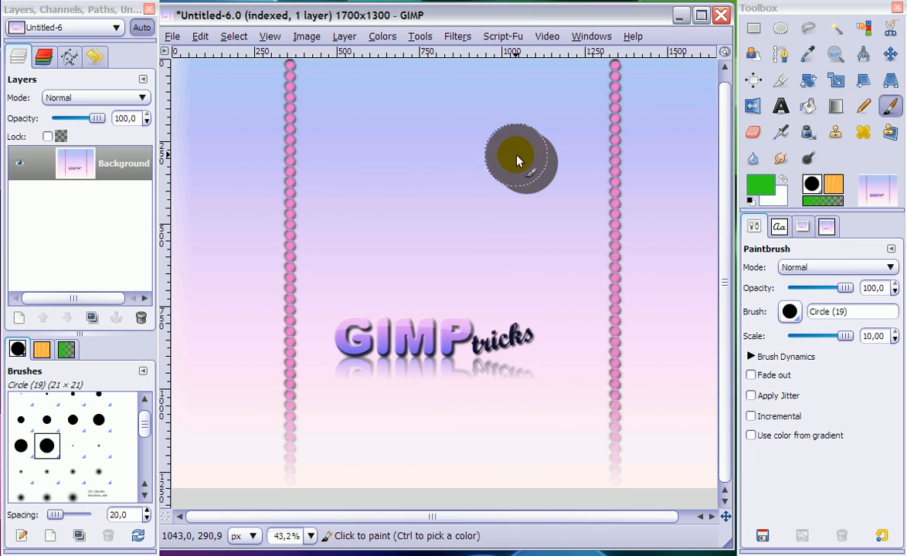
mouse_move(518, 159)
left_mouse_down()
mouse_move(445, 145)
mouse_move(405, 168)
mouse_move(484, 177)
mouse_move(504, 190)
mouse_move(421, 189)
mouse_move(507, 204)
mouse_move(463, 222)
mouse_move(418, 227)
left_mouse_up()
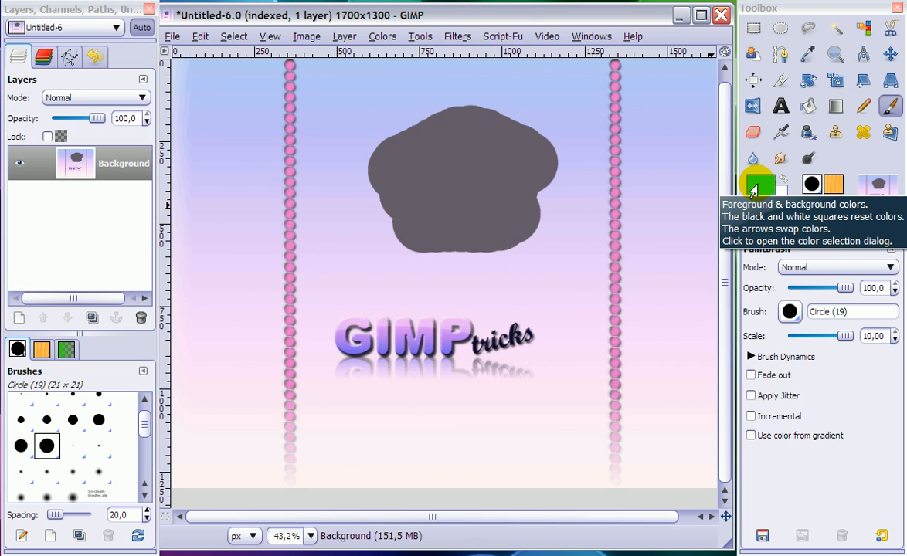
mouse_move(367, 226)
left_mouse_down()
mouse_move(456, 163)
mouse_move(515, 210)
mouse_move(426, 173)
mouse_move(561, 183)
mouse_move(482, 233)
mouse_move(506, 147)
mouse_move(525, 199)
left_mouse_up()
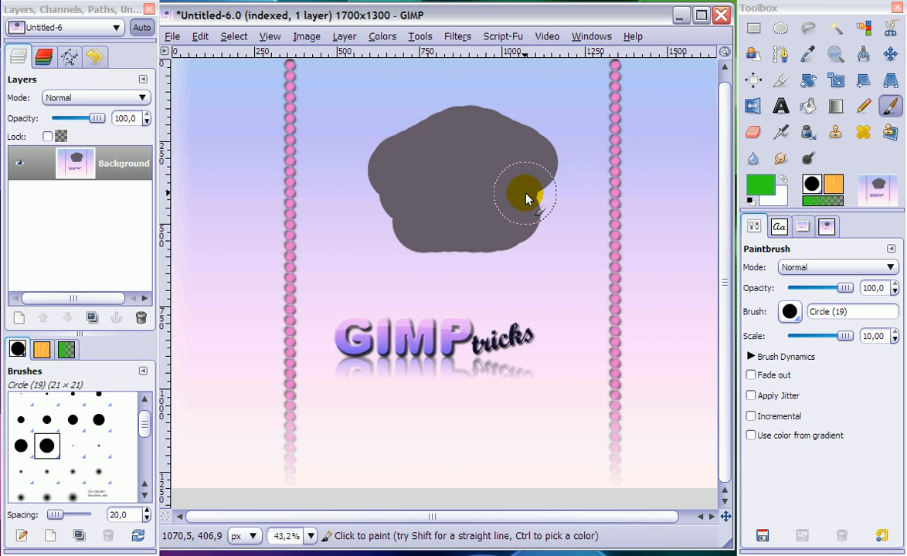
Convert the indexed image to RGB mode and paint over the grey blob in green with the Paintbrush.
left_click(305, 37)
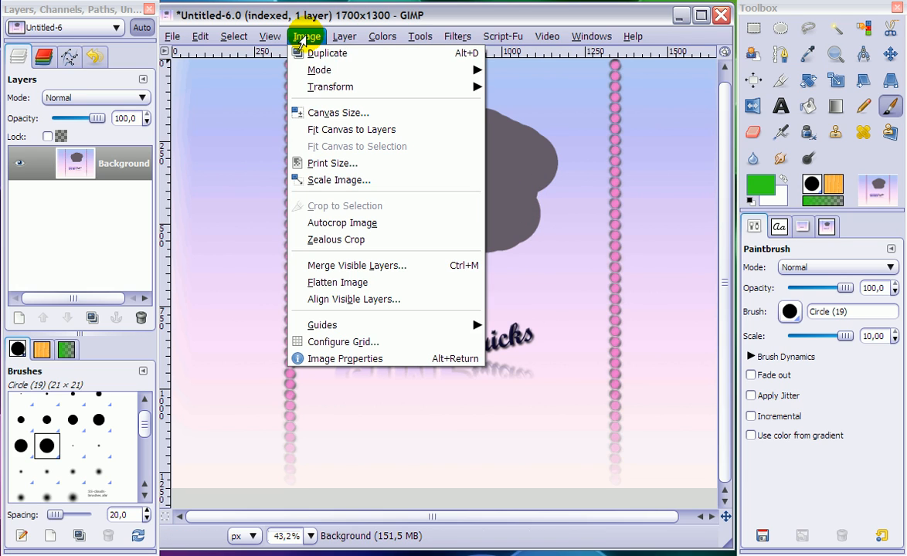
mouse_move(317, 78)
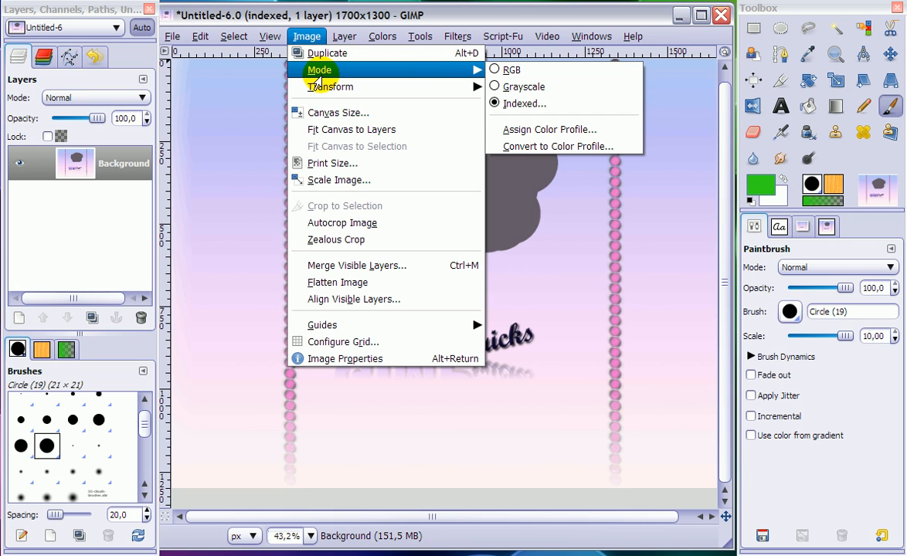
left_click(513, 70)
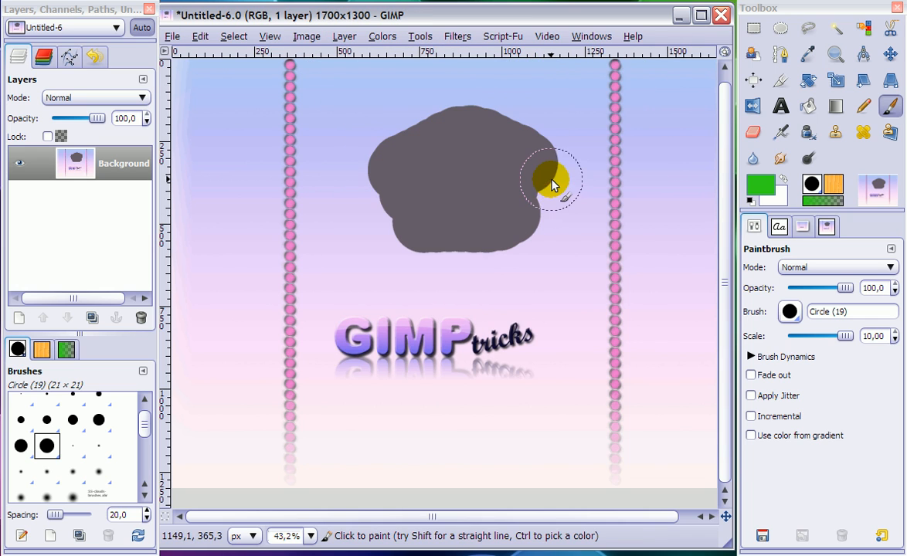
mouse_move(550, 181)
left_mouse_down()
mouse_move(526, 133)
mouse_move(408, 129)
mouse_move(401, 174)
mouse_move(486, 170)
mouse_move(531, 185)
mouse_move(535, 222)
mouse_move(411, 223)
mouse_move(396, 191)
mouse_move(490, 198)
left_mouse_up()
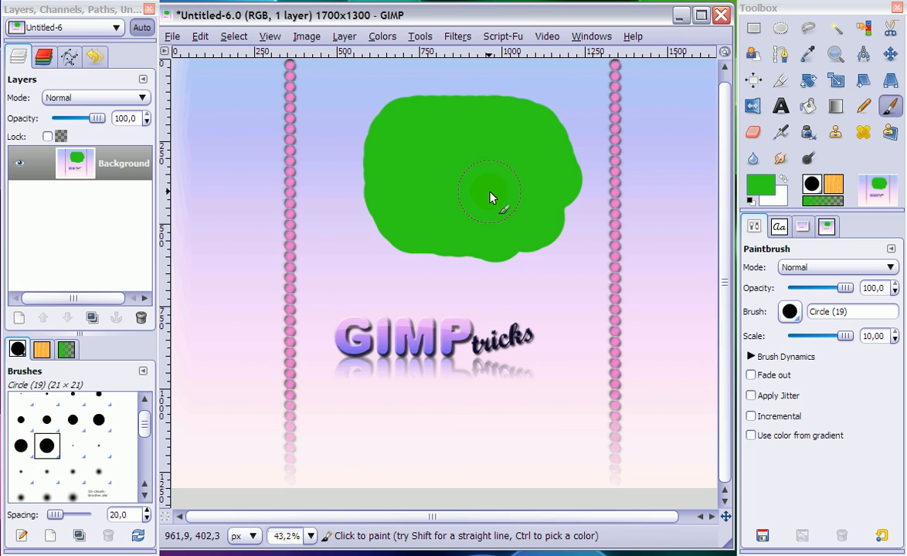
Check the image's colour mode setting, leaving RGB chosen.
left_click(305, 37)
mouse_move(314, 71)
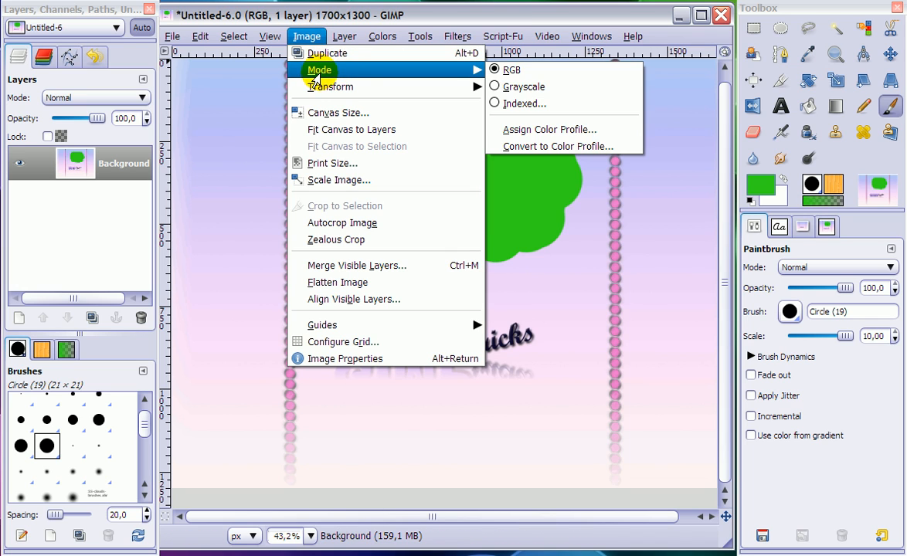
left_click(545, 78)
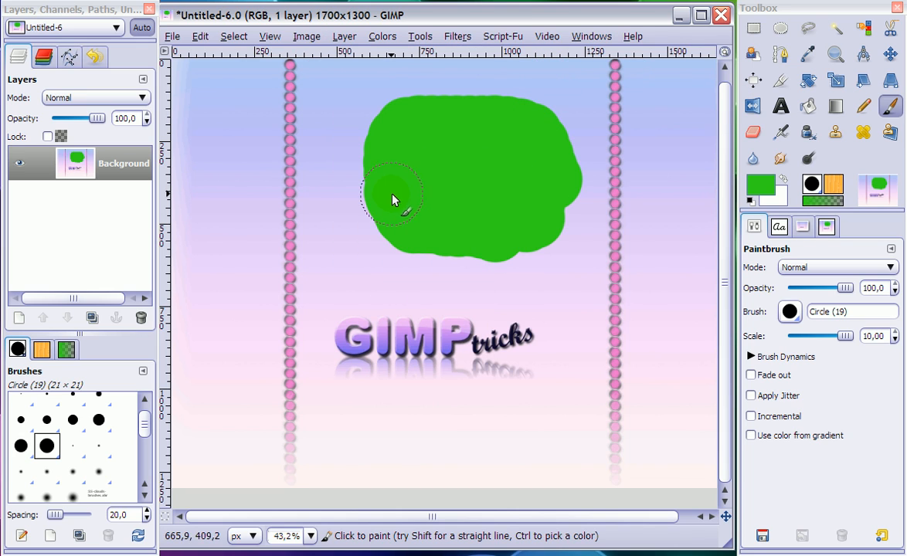